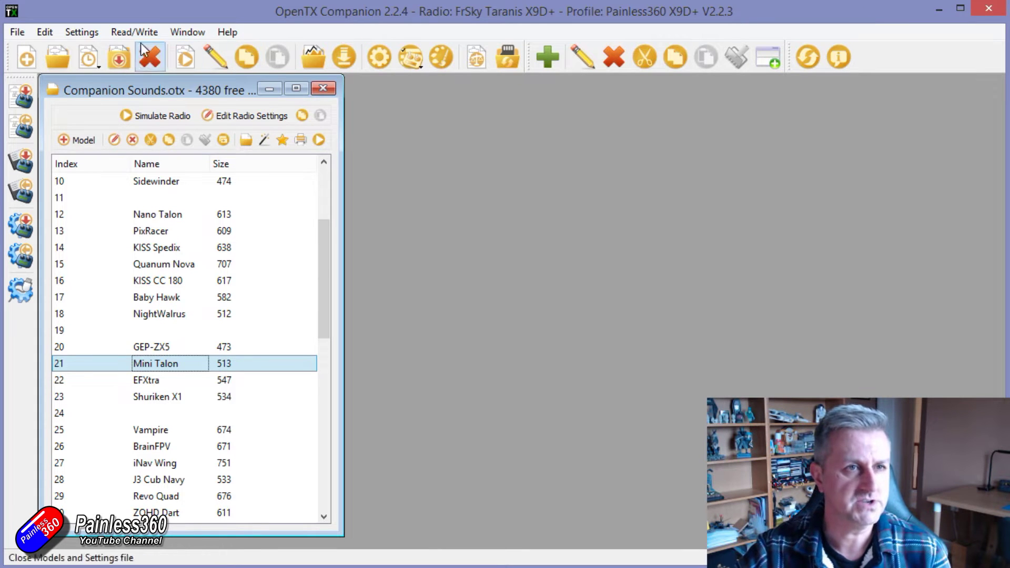
# - Check the firmware and SD content downloads window, then close it
pyautogui.click(347, 58)
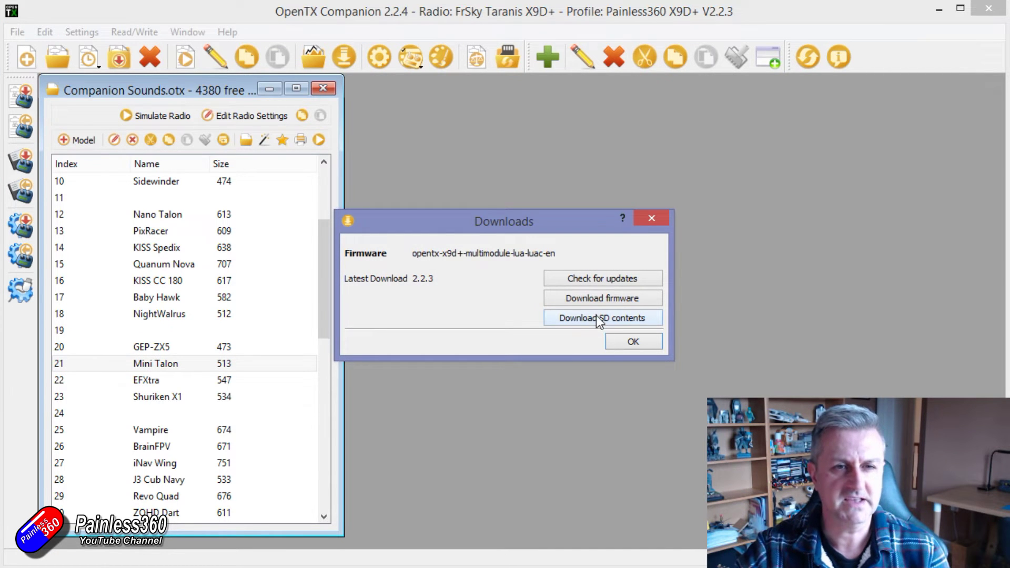
pyautogui.moveTo(562, 223); pyautogui.dragTo(497, 134)
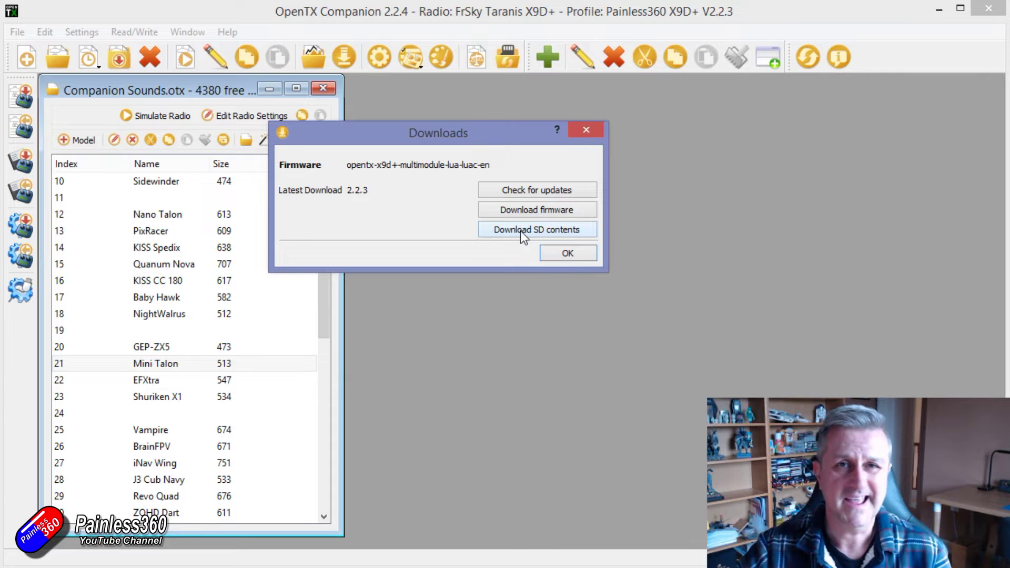
pyautogui.click(586, 128)
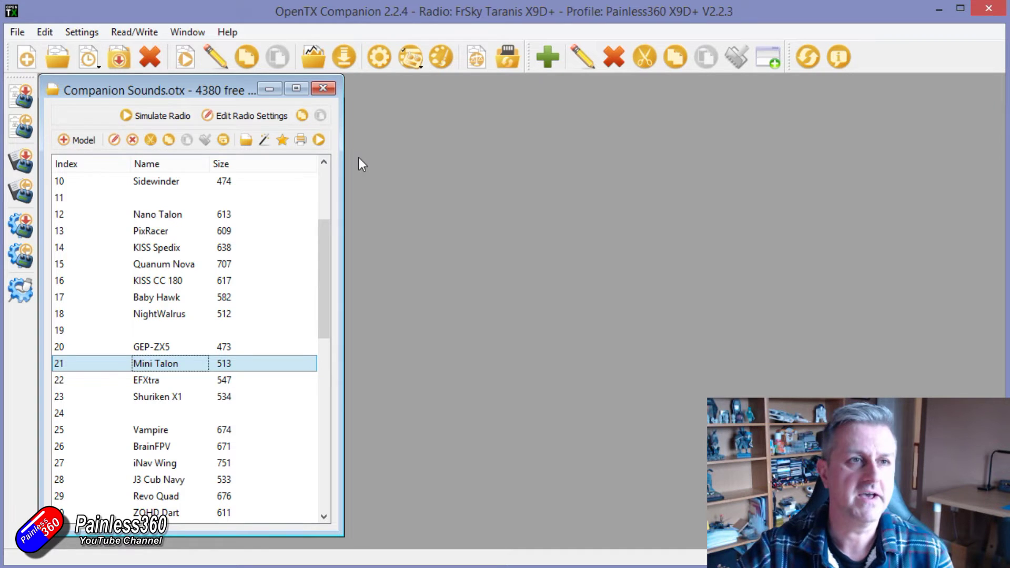
# - Point the radio profile's SD structure path to the SD Card folder and close settings
pyautogui.click(82, 30)
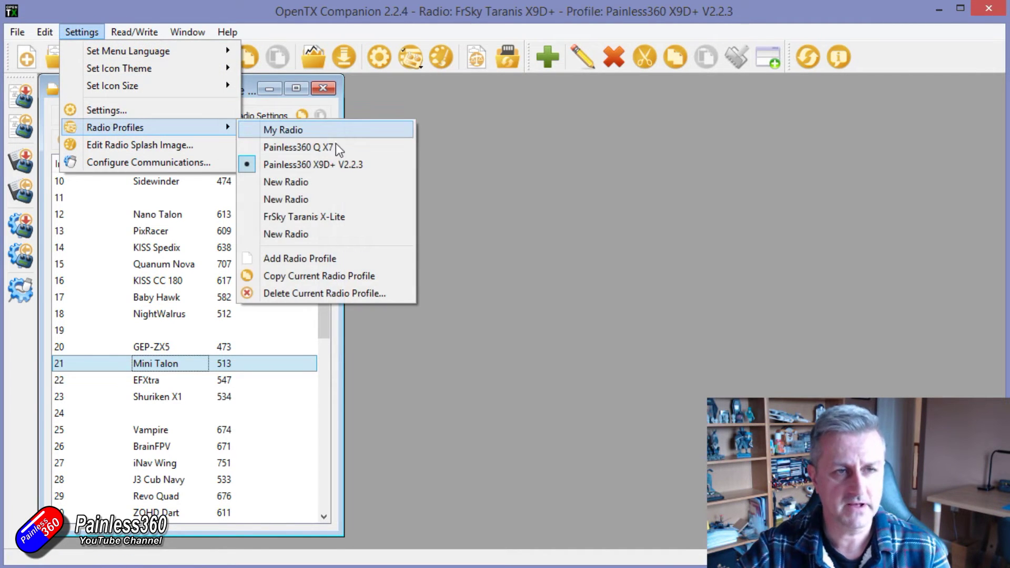
pyautogui.moveTo(115, 127)
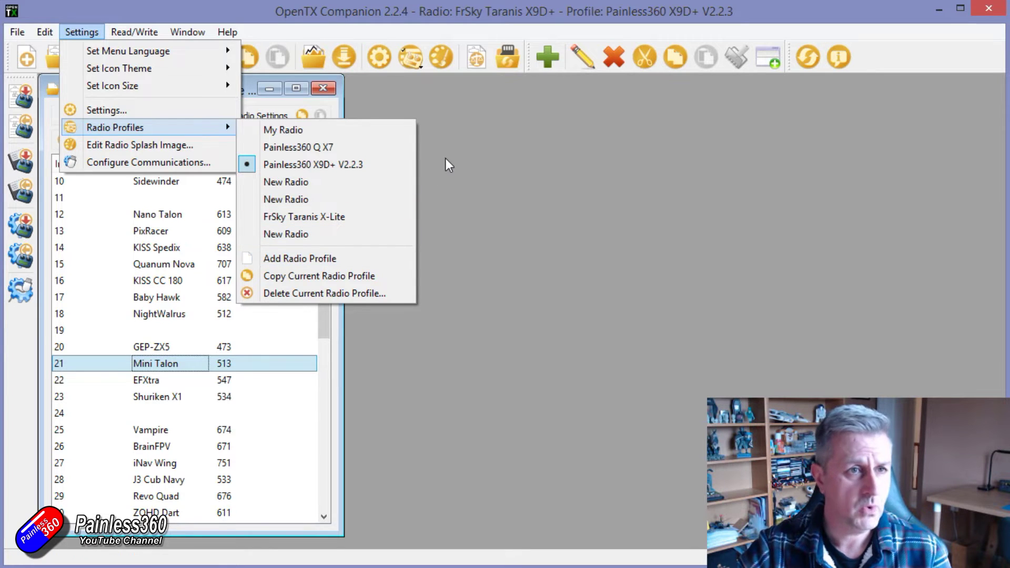
pyautogui.click(156, 108)
pyautogui.moveTo(467, 79); pyautogui.dragTo(337, 45)
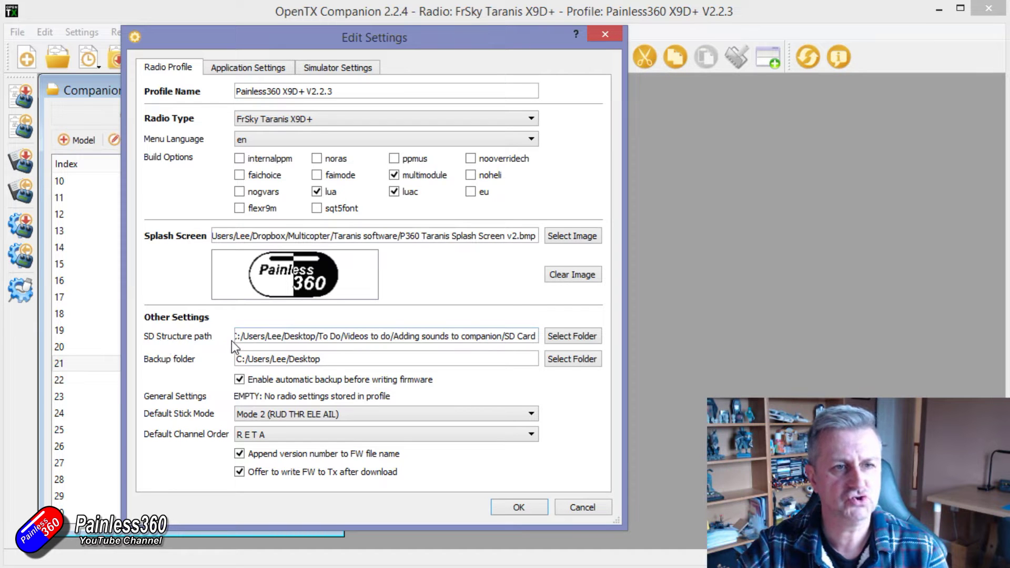
pyautogui.click(569, 336)
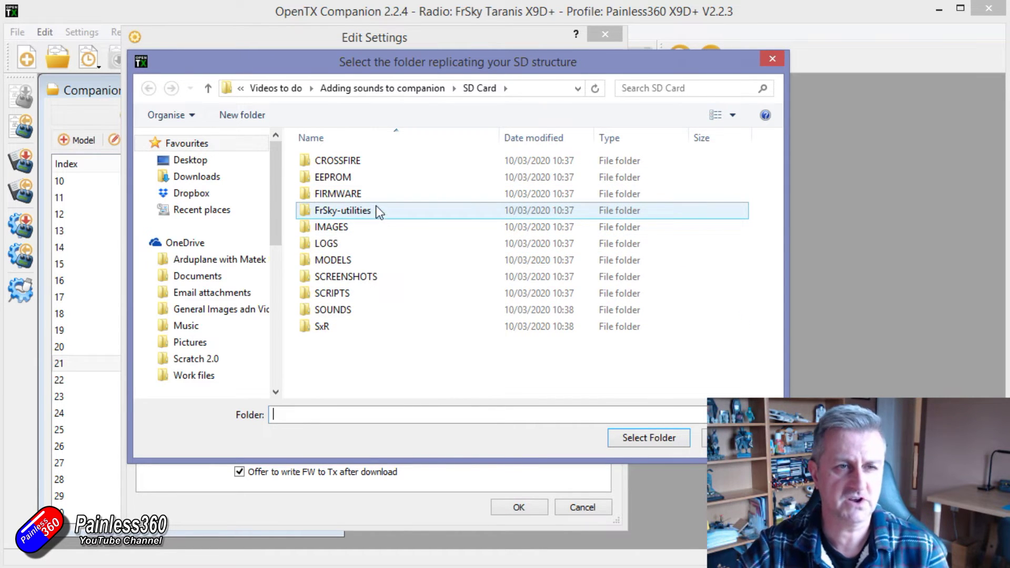
pyautogui.click(649, 438)
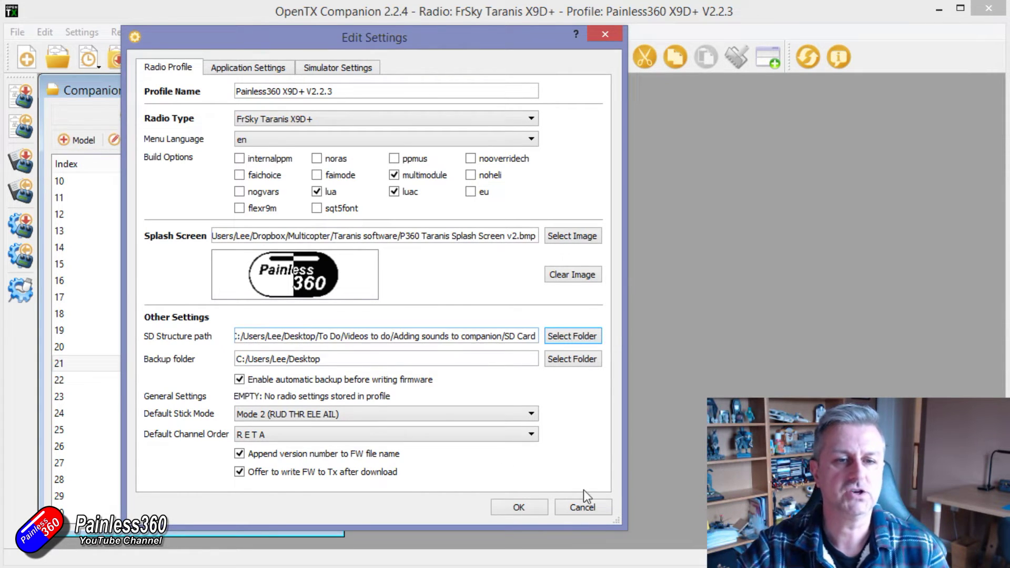
pyautogui.click(584, 504)
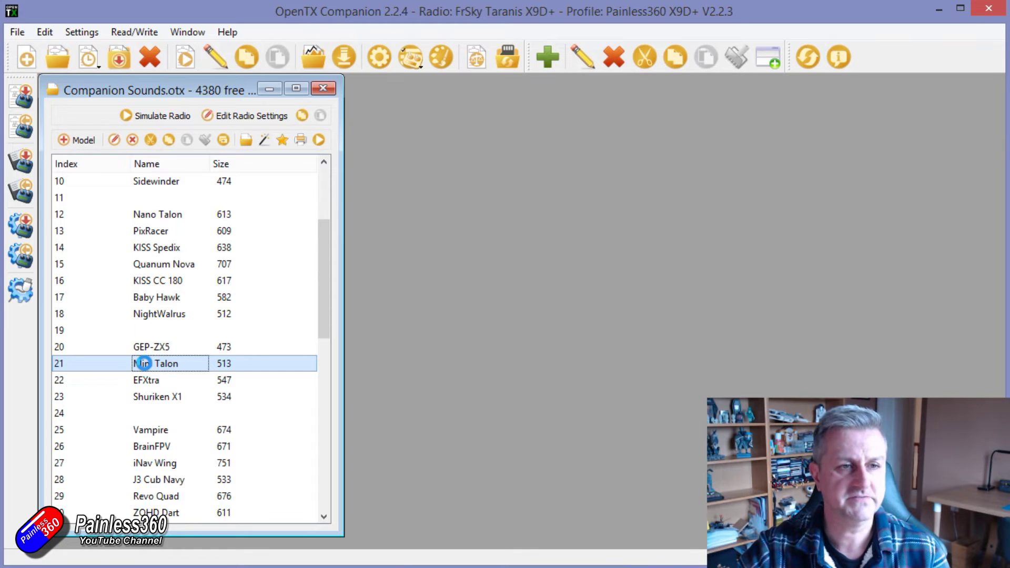
# - Open Mini Talon, briefly run its simulator, then view its SG/SE Play Track special functions
pyautogui.doubleClick(144, 364)
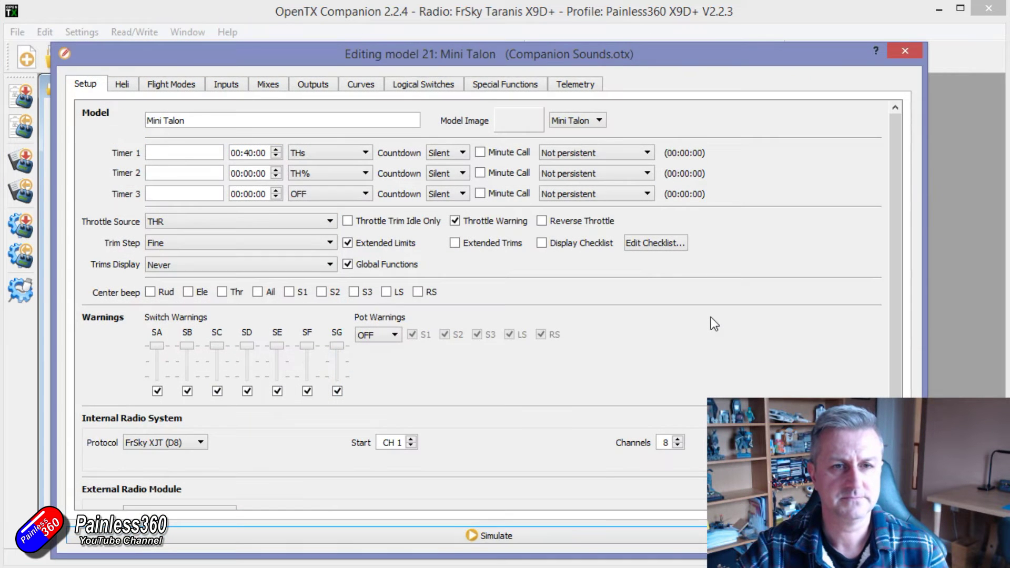
pyautogui.click(553, 537)
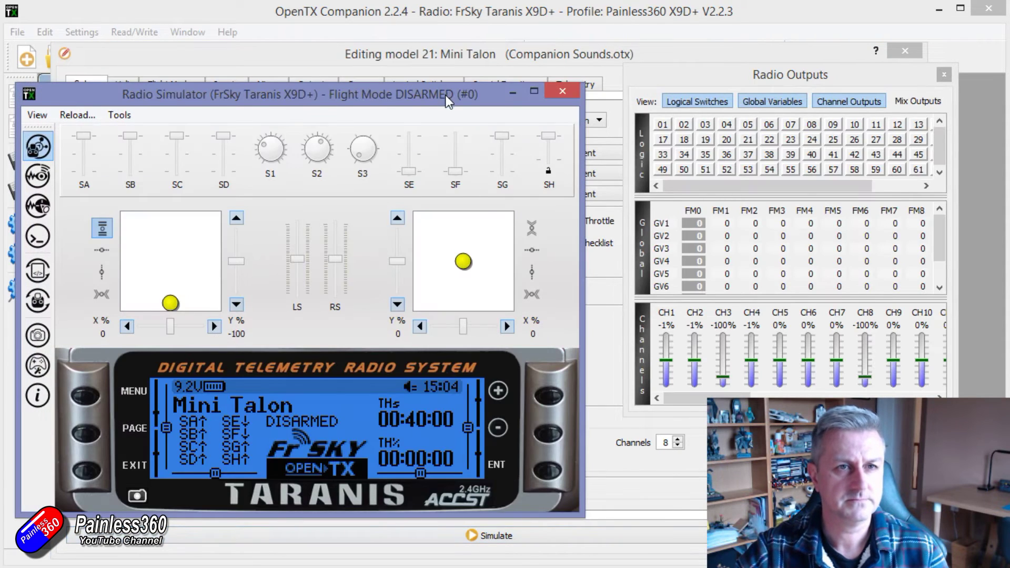
pyautogui.moveTo(448, 101); pyautogui.dragTo(454, 68)
pyautogui.moveTo(807, 74); pyautogui.dragTo(818, 51)
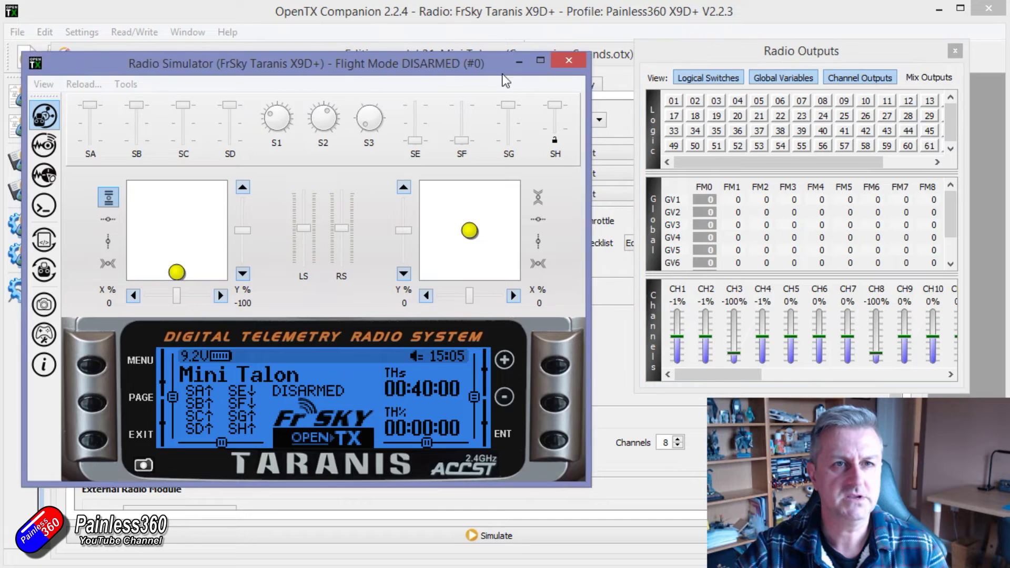
pyautogui.moveTo(537, 63); pyautogui.dragTo(536, 77)
pyautogui.click(568, 77)
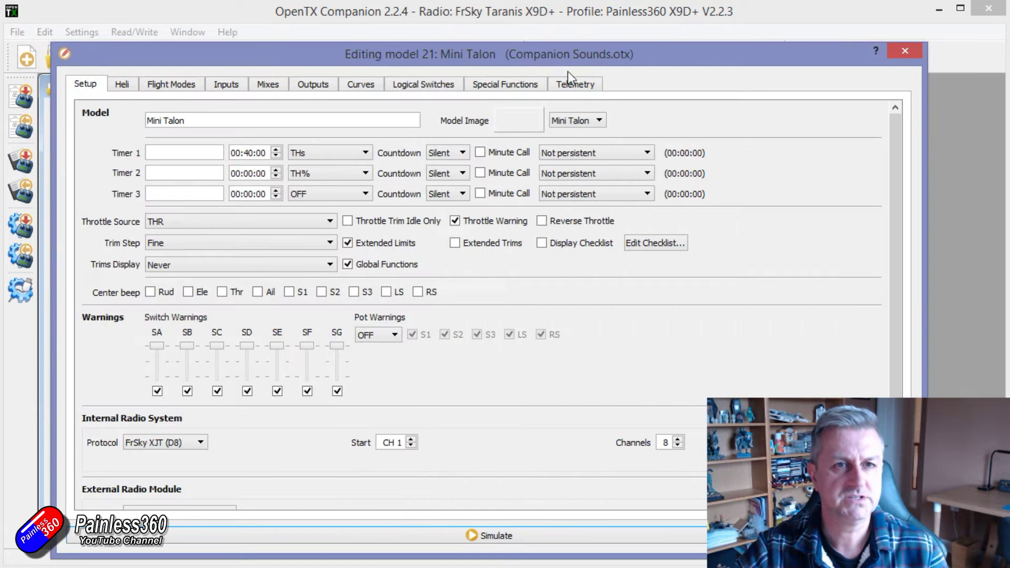
pyautogui.click(481, 87)
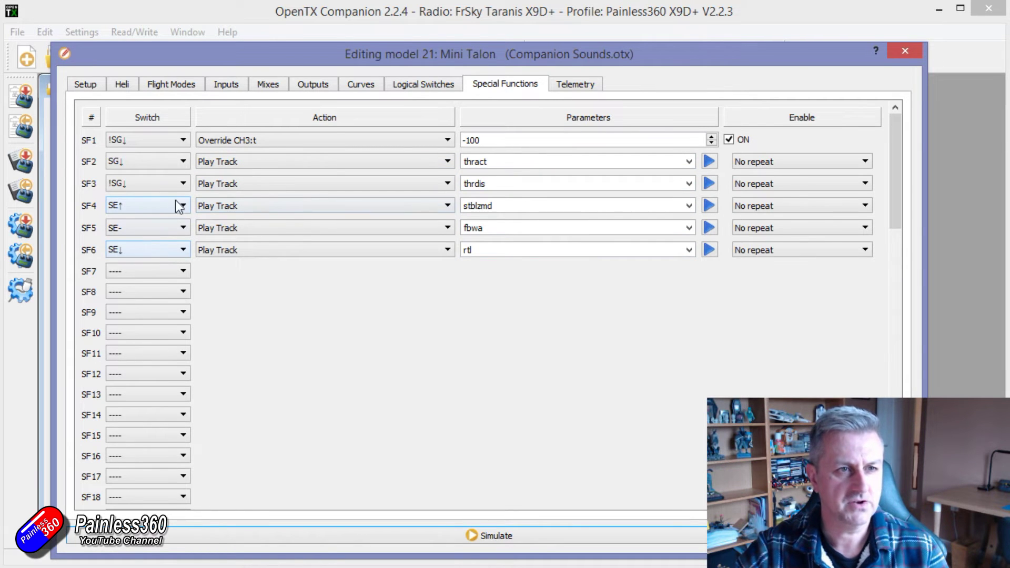
pyautogui.click(342, 535)
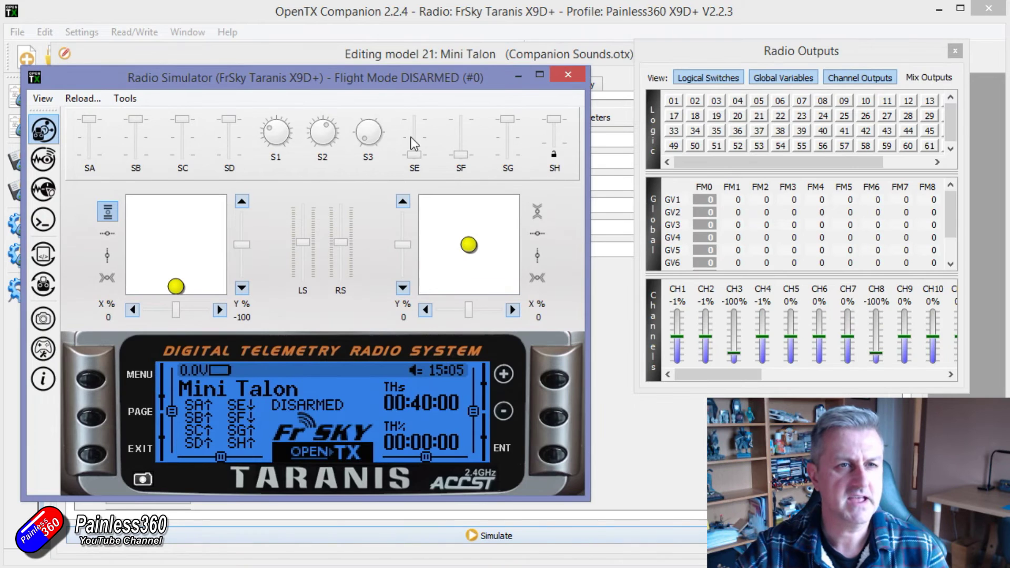
pyautogui.moveTo(414, 154)
pyautogui.mouseDown()
pyautogui.moveTo(414, 121)
pyautogui.moveTo(416, 154)
pyautogui.mouseUp()
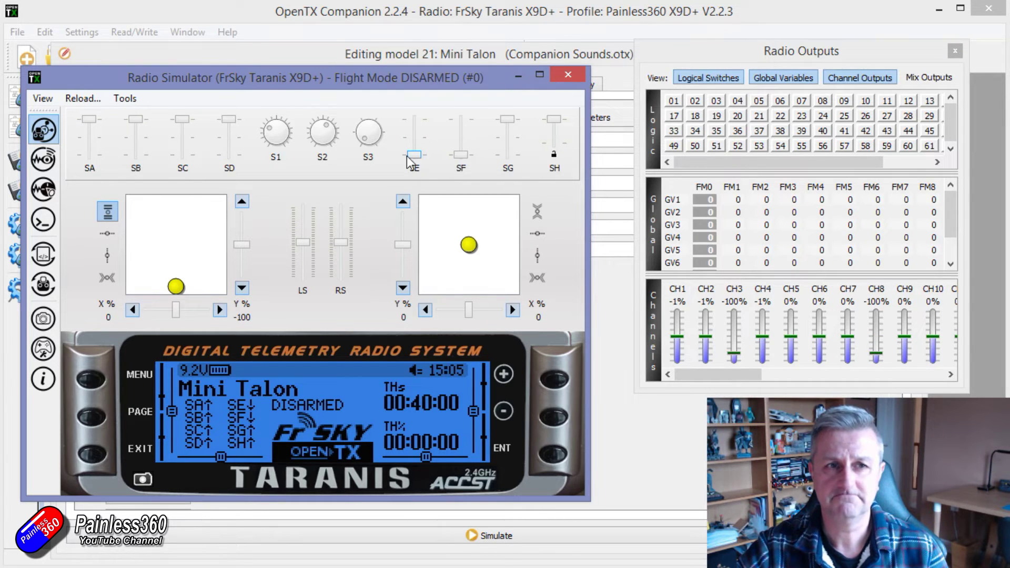
pyautogui.moveTo(411, 156); pyautogui.dragTo(428, 118)
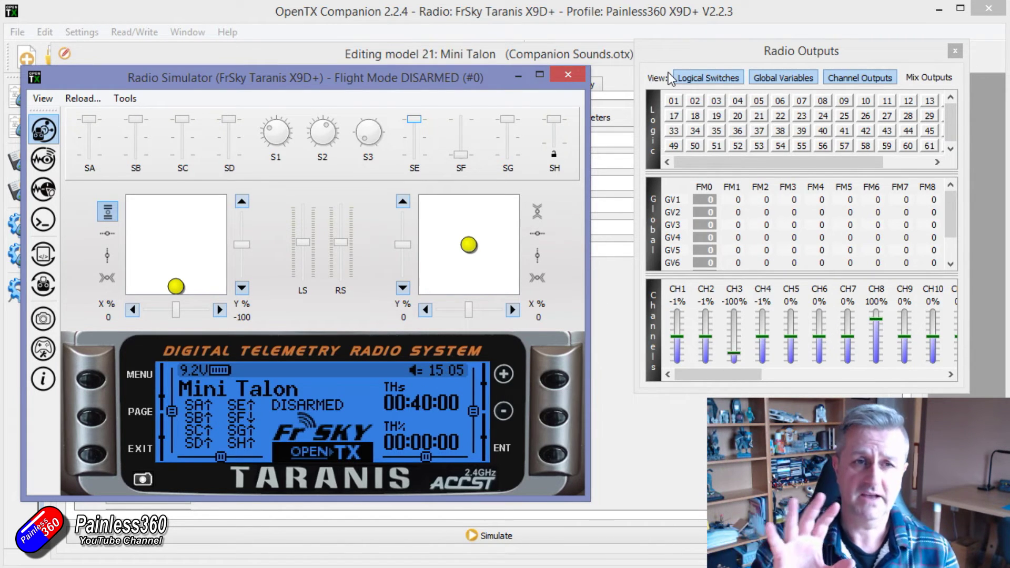
pyautogui.click(955, 51)
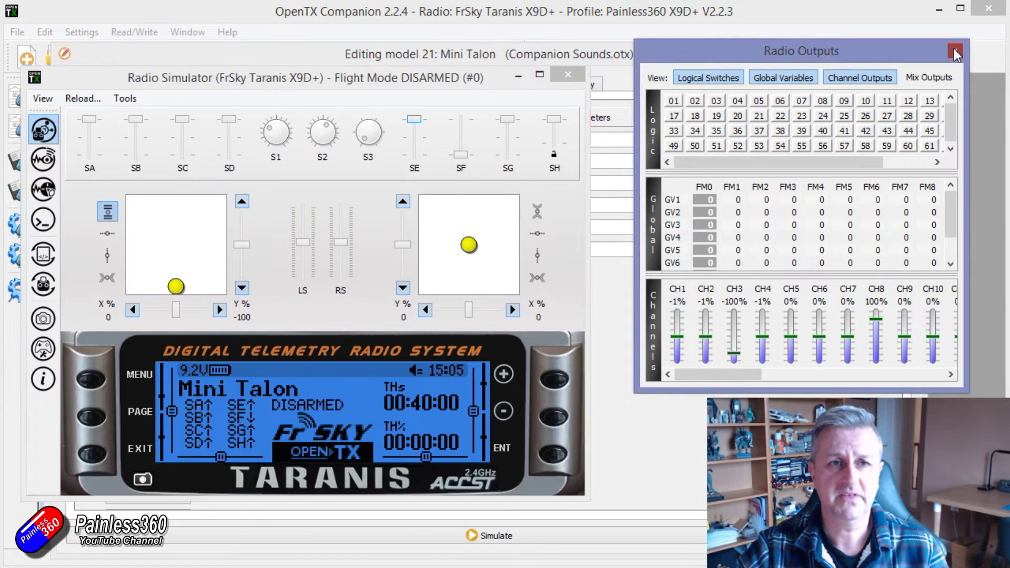
# - Close the simulator and Mini Talon editor, then open the current radio profile's settings
pyautogui.click(570, 71)
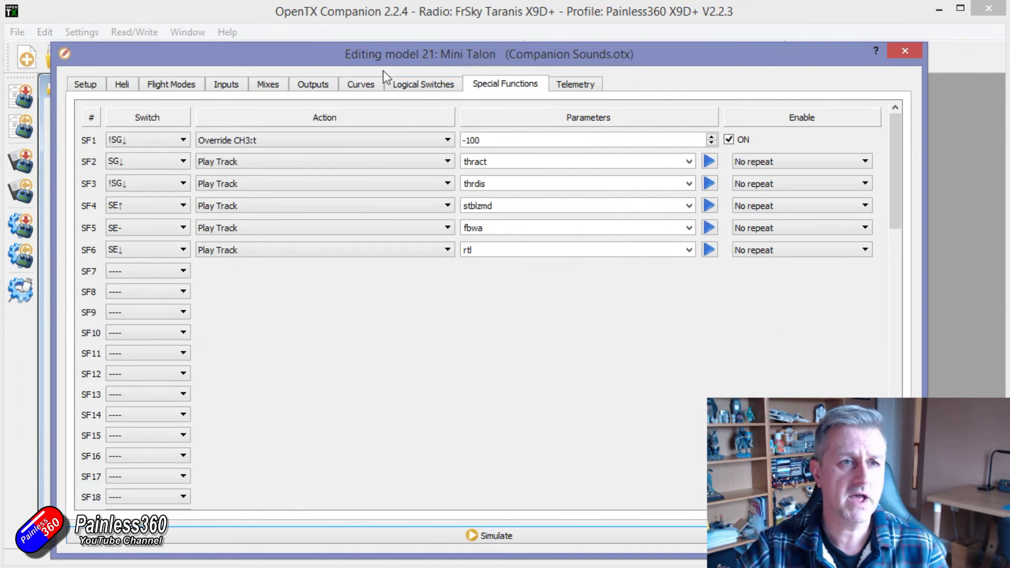
pyautogui.click(900, 53)
pyautogui.click(91, 31)
pyautogui.moveTo(116, 127)
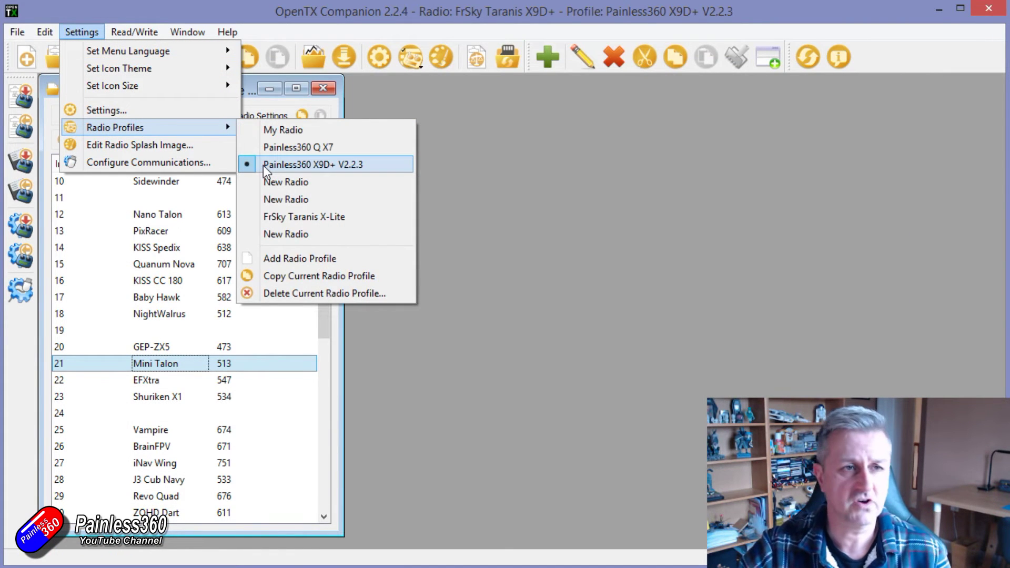
pyautogui.click(150, 111)
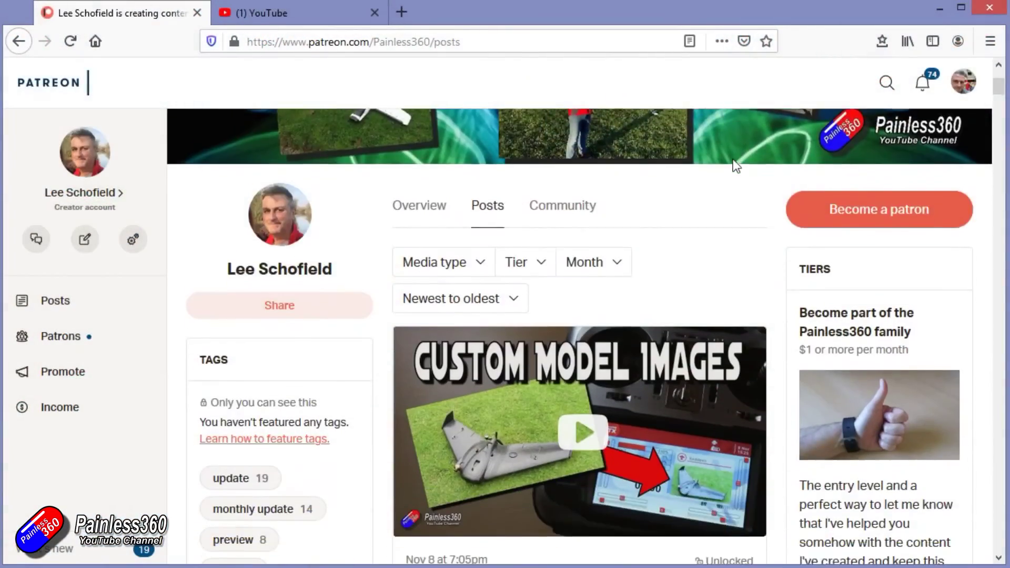
pyautogui.scroll(-2, 733, 165)
pyautogui.scroll(-1, 732, 164)
pyautogui.scroll(-1, 734, 164)
pyautogui.scroll(-1, 733, 165)
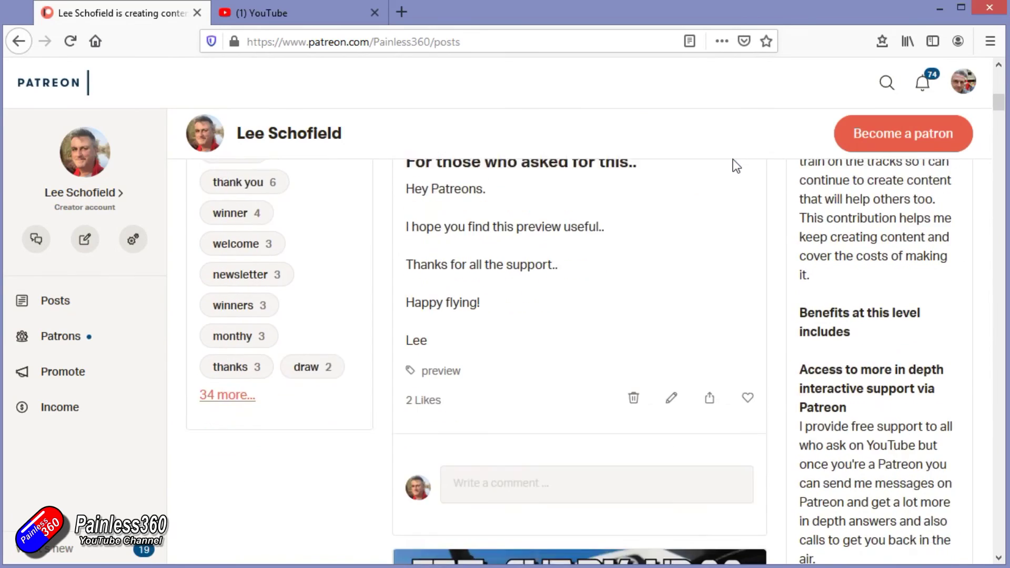
pyautogui.scroll(-1, 733, 164)
pyautogui.scroll(-2, 734, 164)
pyautogui.scroll(-2, 733, 164)
pyautogui.scroll(-1, 732, 164)
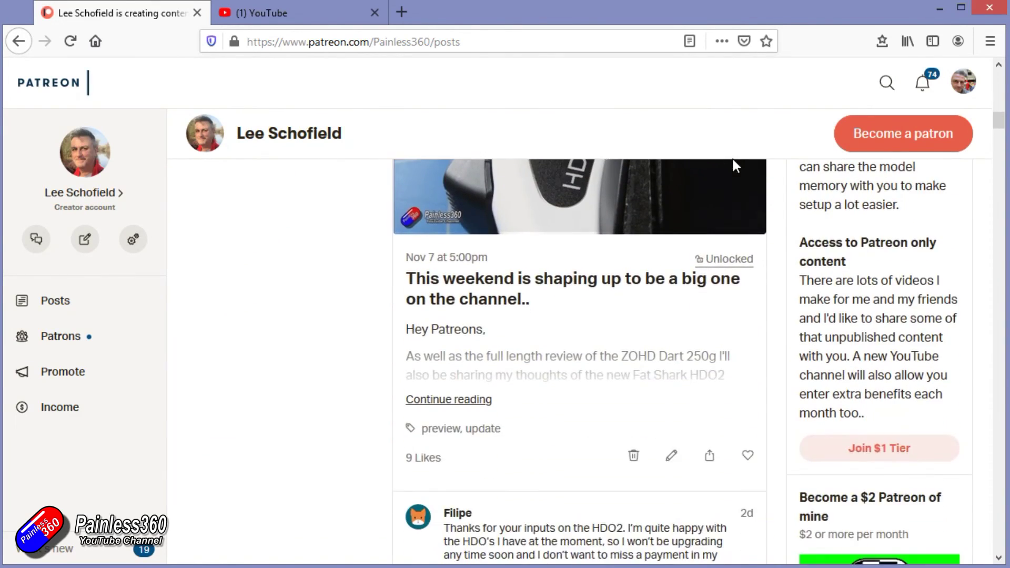
pyautogui.scroll(-2, 733, 162)
pyautogui.scroll(-2, 733, 162)
pyautogui.scroll(-2, 732, 162)
pyautogui.scroll(-1, 732, 162)
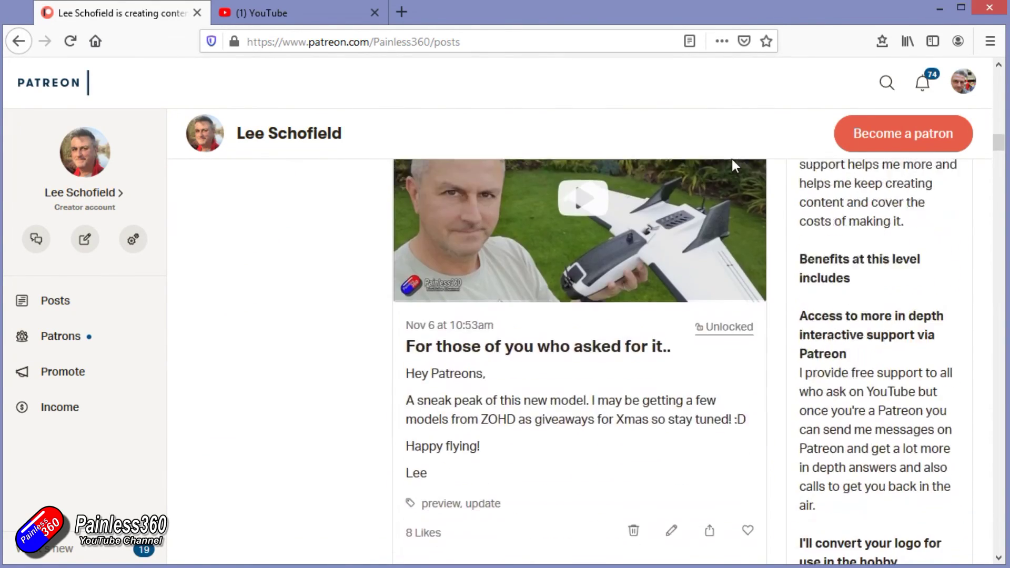
pyautogui.scroll(-2, 733, 161)
pyautogui.scroll(-2, 732, 160)
pyautogui.scroll(-2, 732, 160)
pyautogui.scroll(-1, 733, 160)
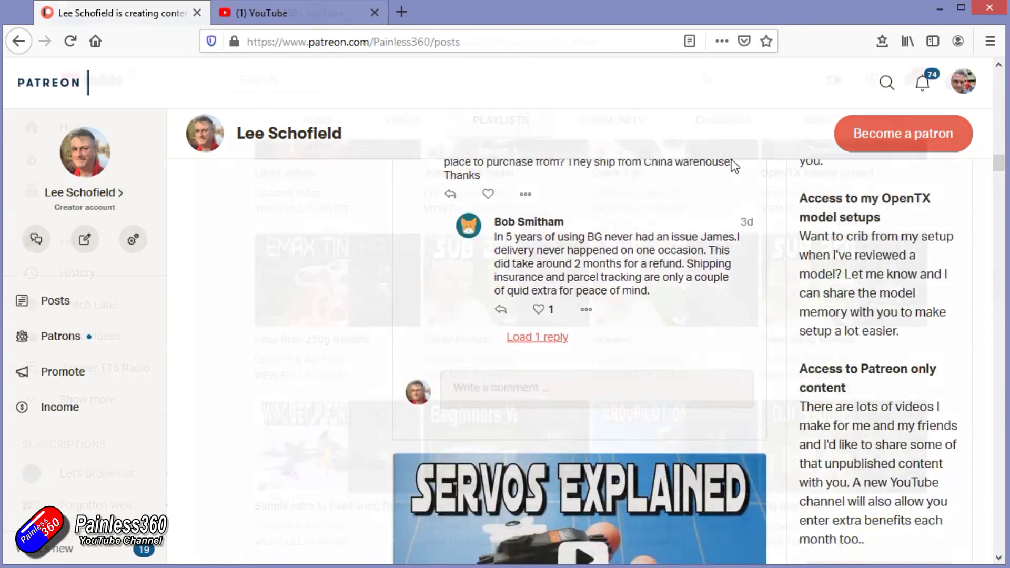
pyautogui.scroll(-2, 314, 228)
pyautogui.scroll(-1, 315, 228)
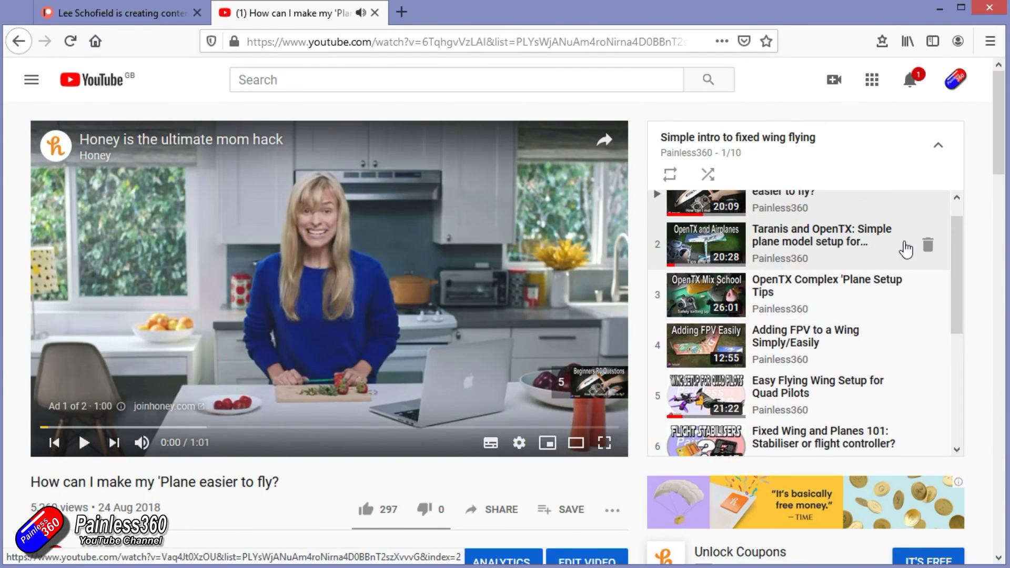
pyautogui.scroll(-2, 885, 278)
# - Go back to Painless360's playlists and play Quadcopter Building for Beginners (Spring 2018)
pyautogui.hotkey('alt', 'Left')
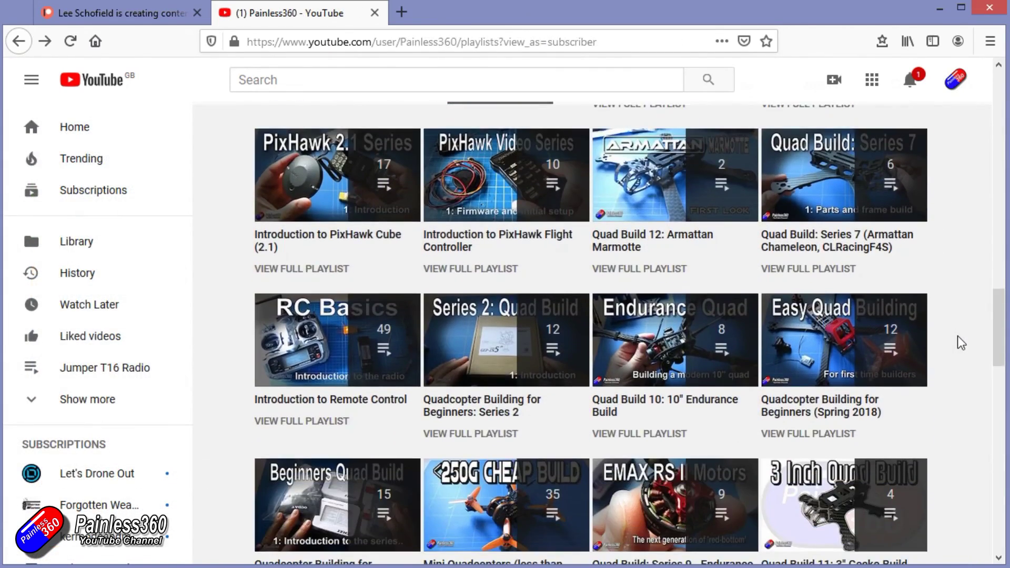
pyautogui.scroll(-1, 961, 343)
pyautogui.moveTo(843, 257)
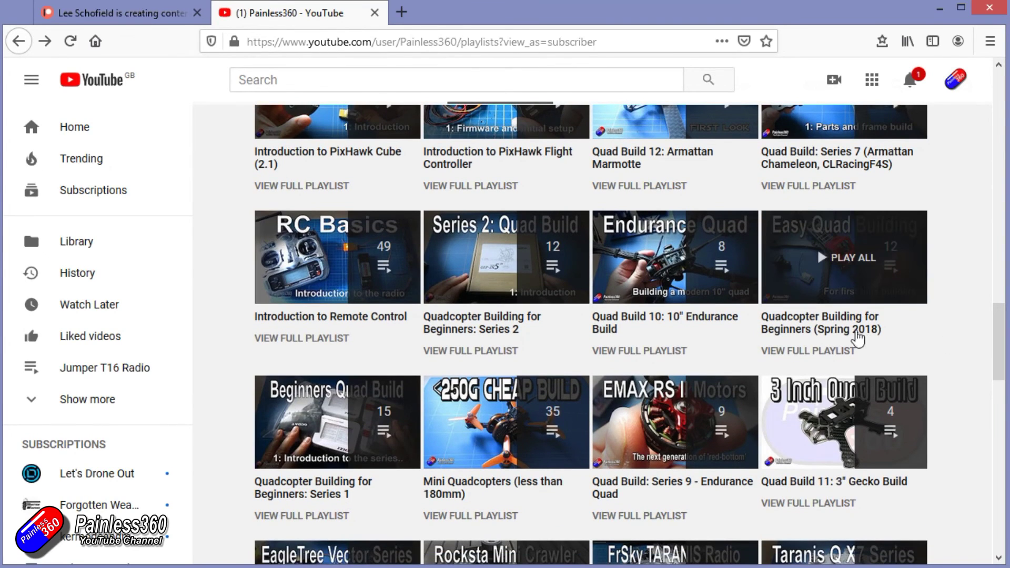
pyautogui.click(819, 331)
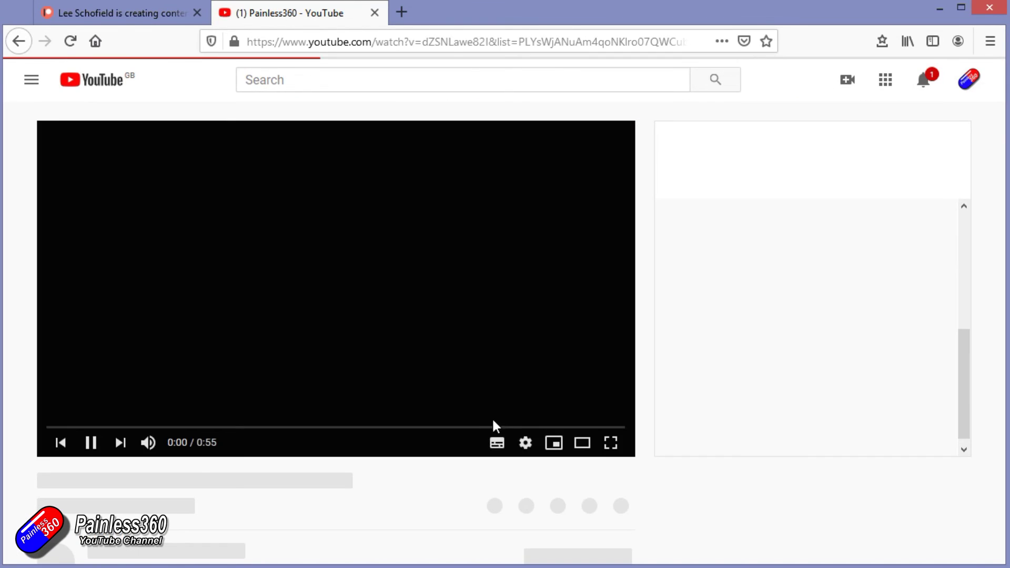